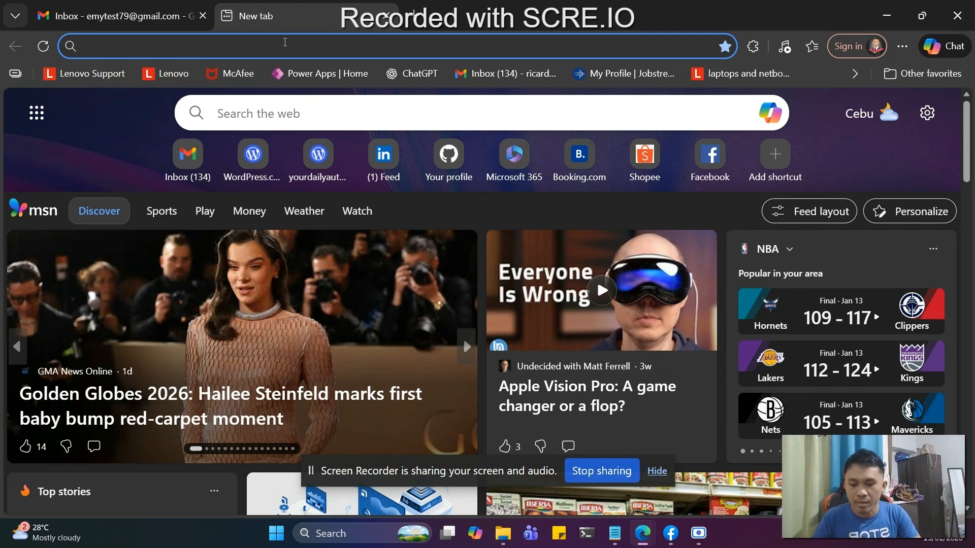
Open wordpress.com and log out of the account that is signed in
text(wordpress.com)
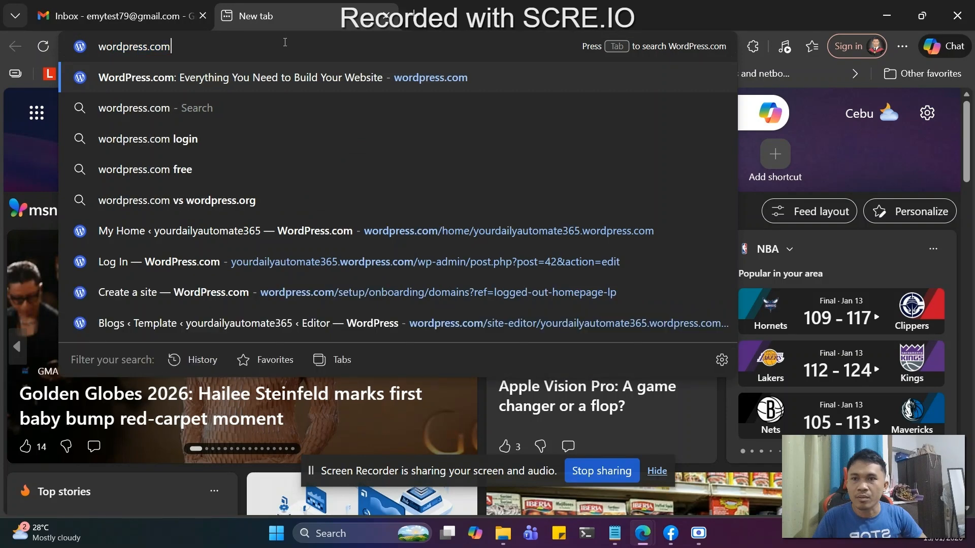
key(Return)
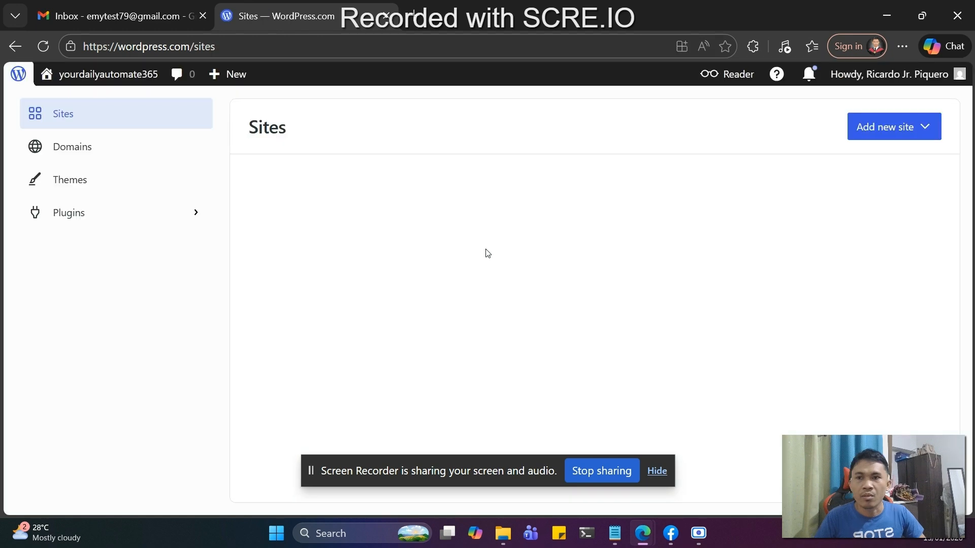
mouse_move(959, 74)
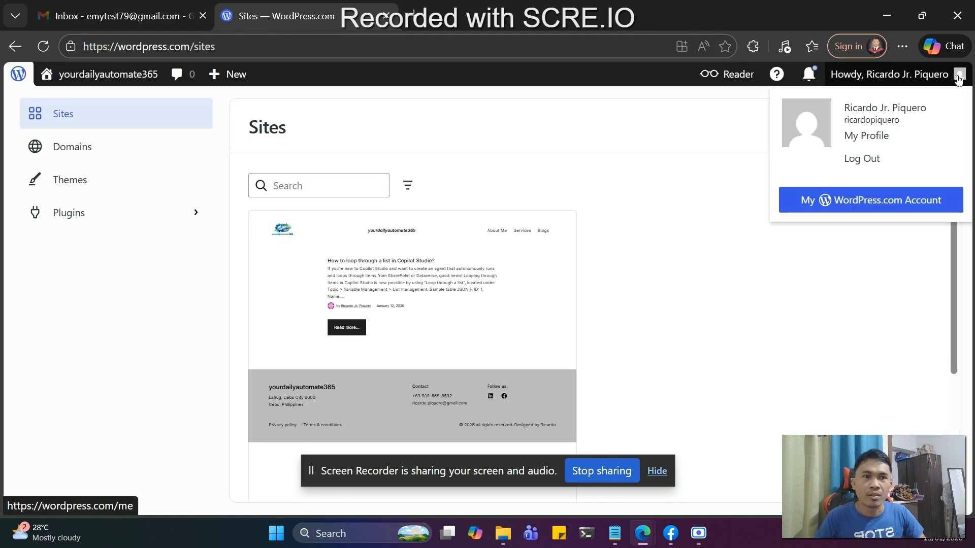
click(861, 162)
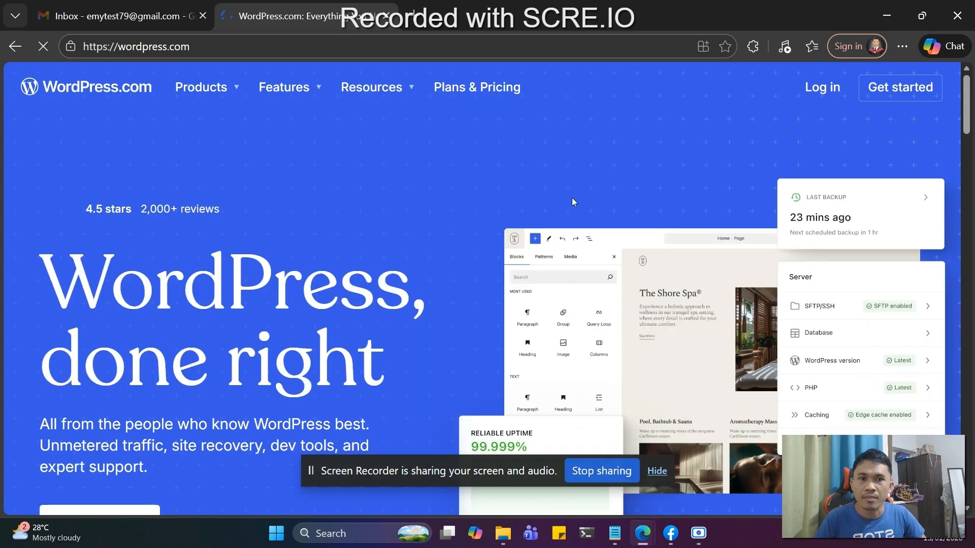
Start signing up for a new WordPress.com account from the homepage
scroll(589, 253, down, 3)
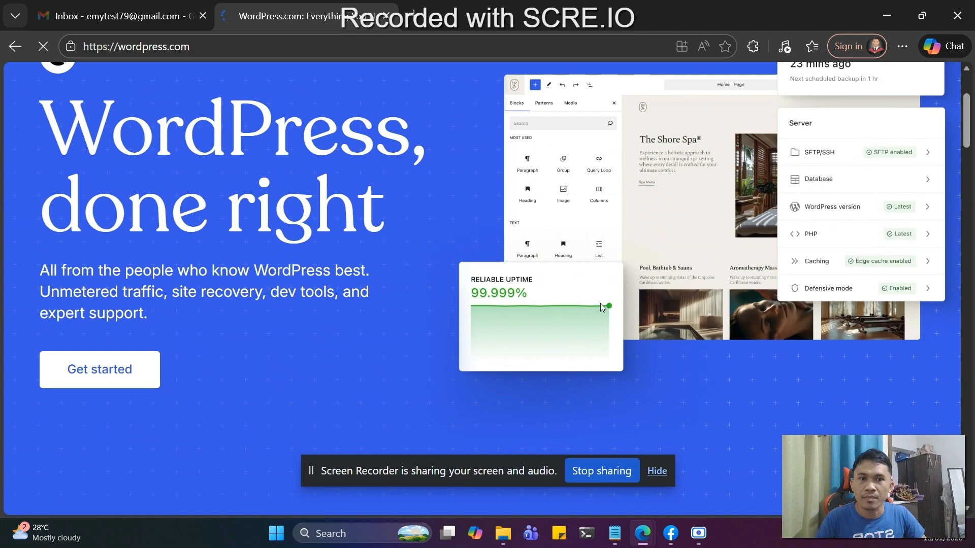
scroll(594, 305, up, 3)
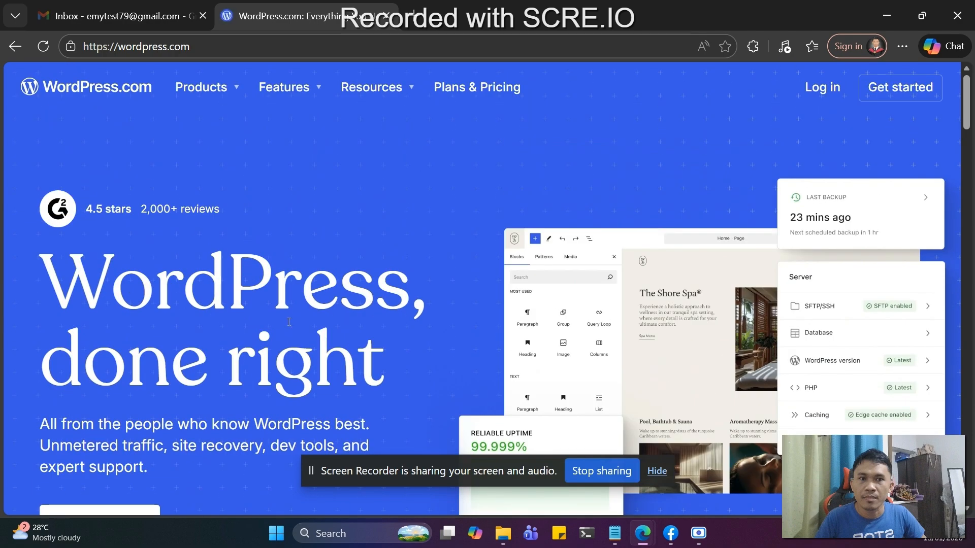
scroll(289, 322, down, 2)
click(81, 450)
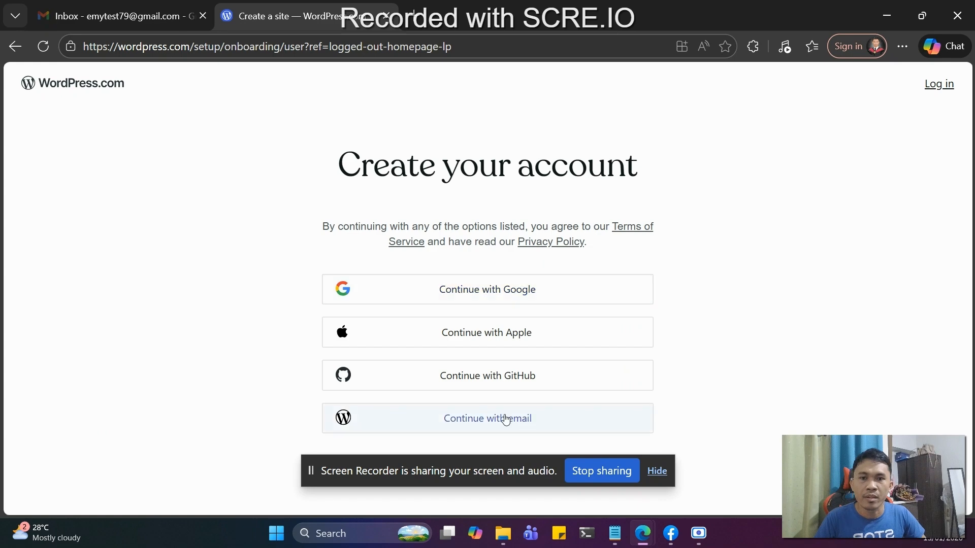
Continue the sign-up with Google, choosing the test account and the parent account that approves its sign-in
click(440, 298)
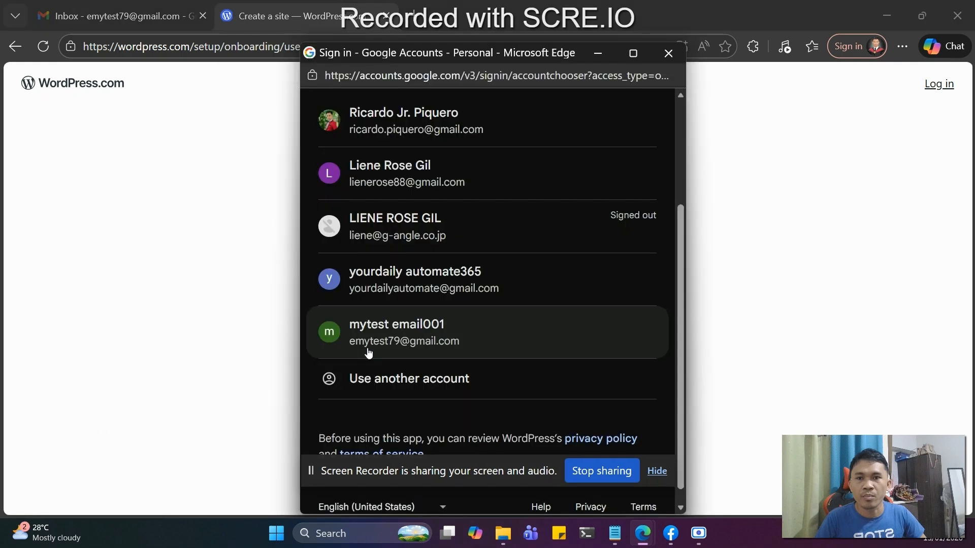
click(368, 351)
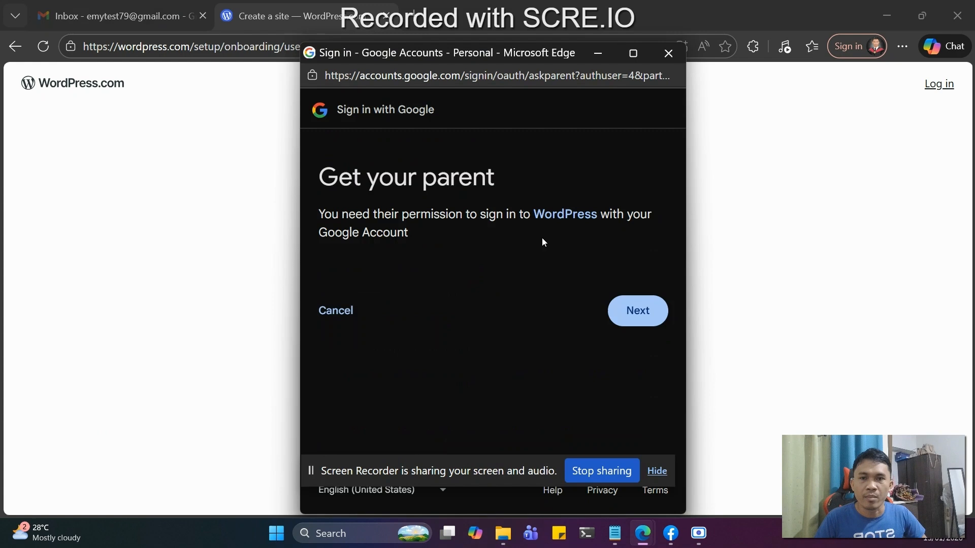
key(Return)
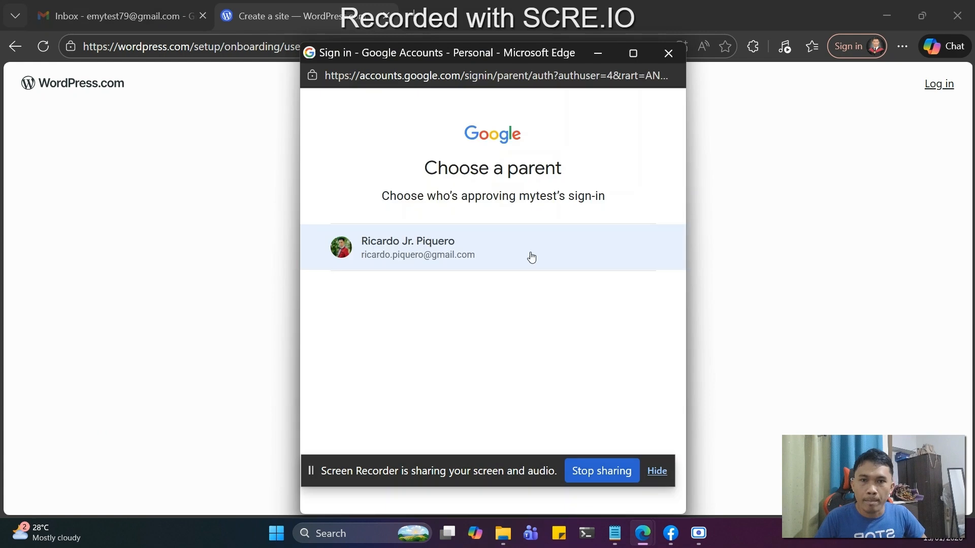
click(531, 257)
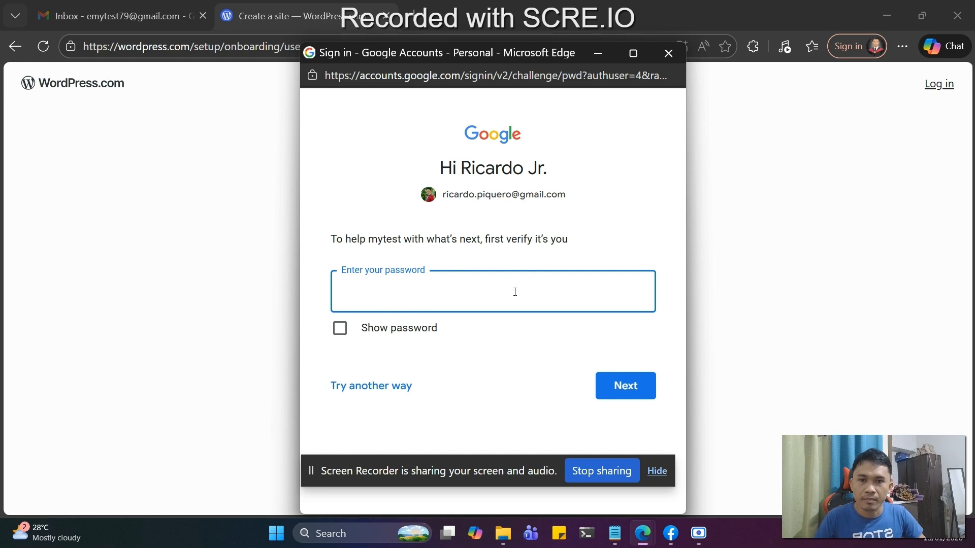
Try to verify the parent account by submitting its password
text(•••••••)
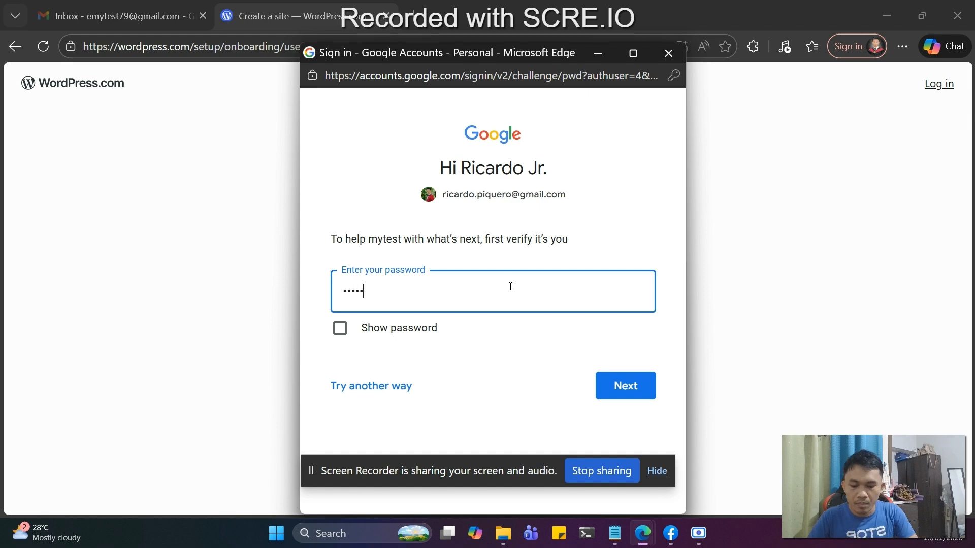
text(••••••)
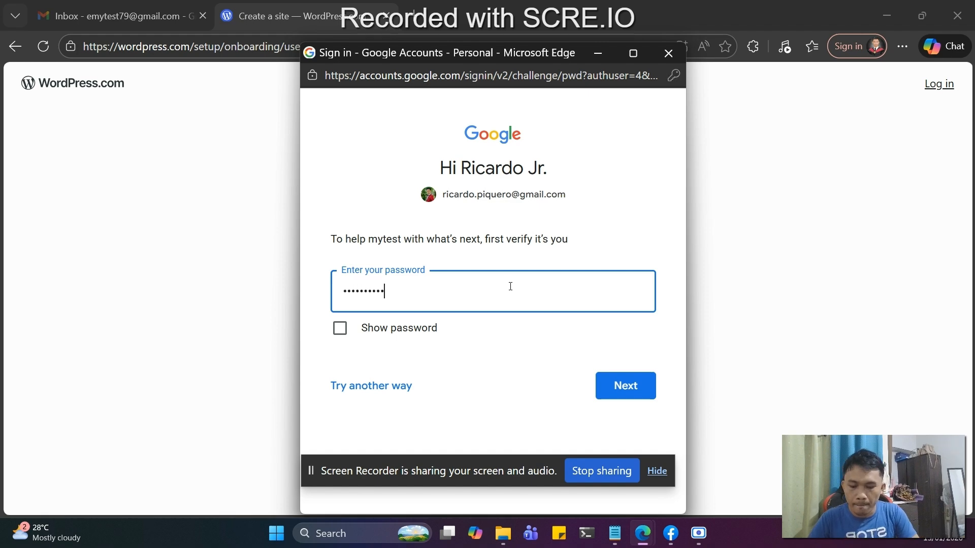
key(Return)
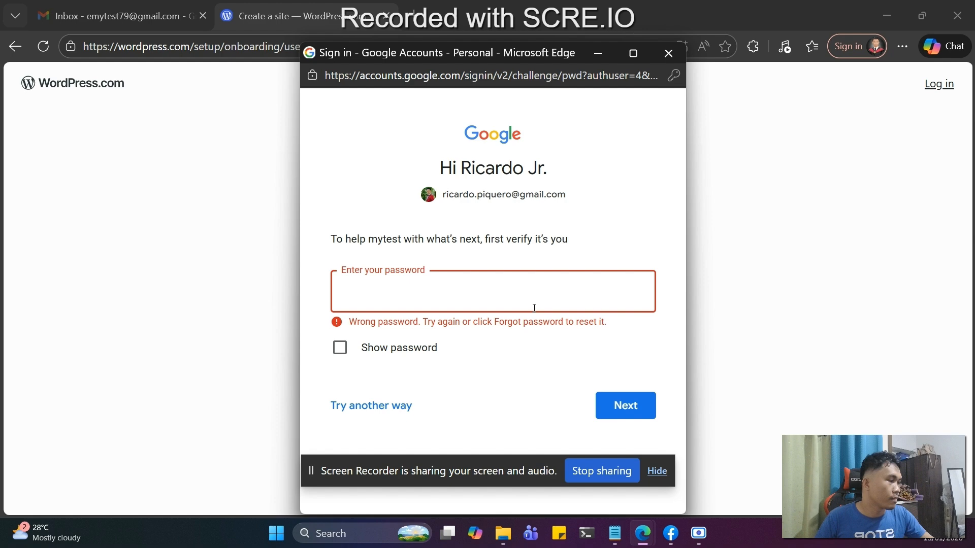
Enter the parent account's password again and submit it to verify the parent
text(•••••••••)
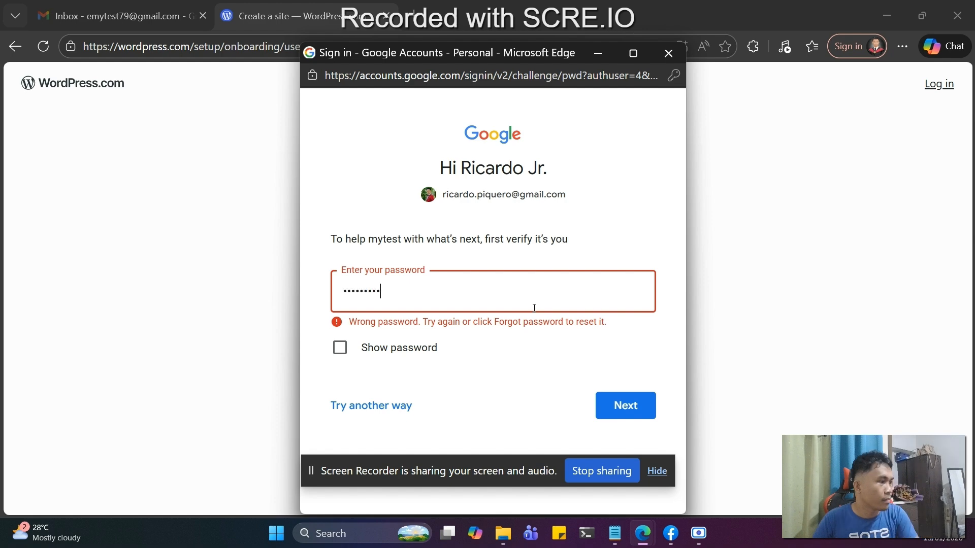
text(••)
key(BackSpace)
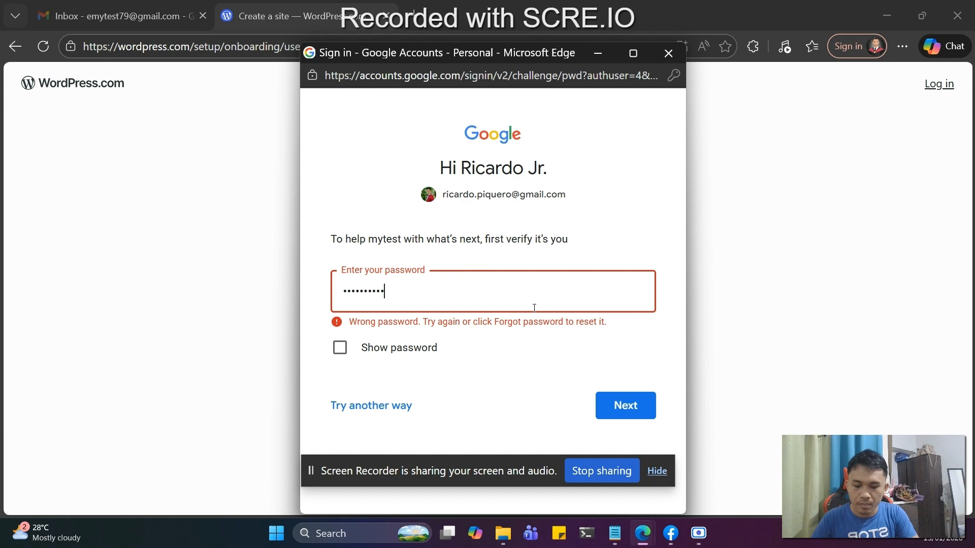
text(•••)
key(Return)
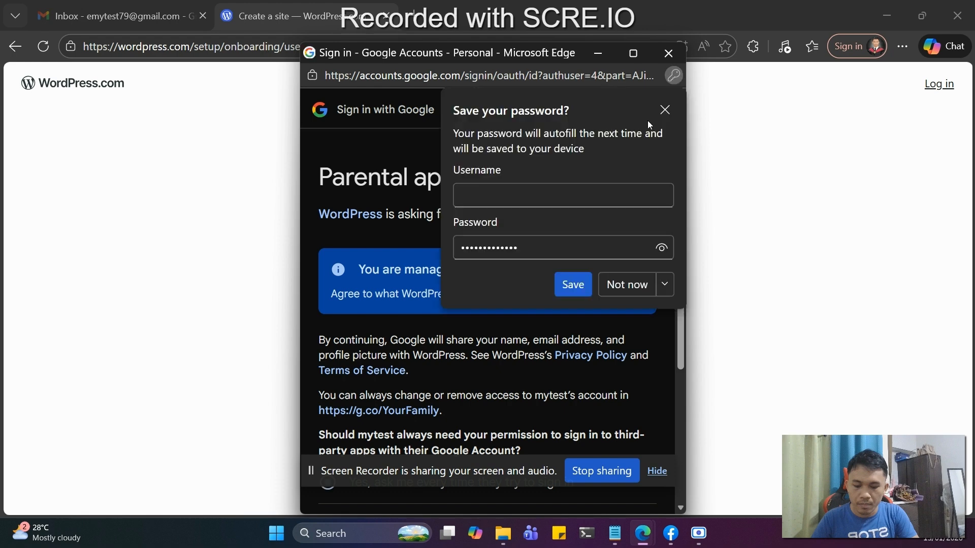
Dismiss the offer to save the password and approve WordPress's access, keeping the option to ask at every sign-in
click(665, 110)
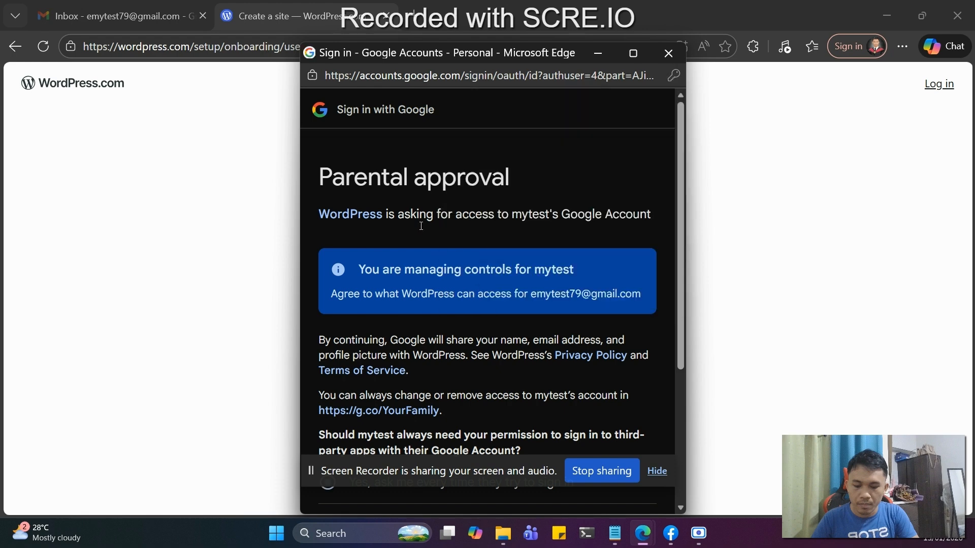
scroll(543, 350, down, 4)
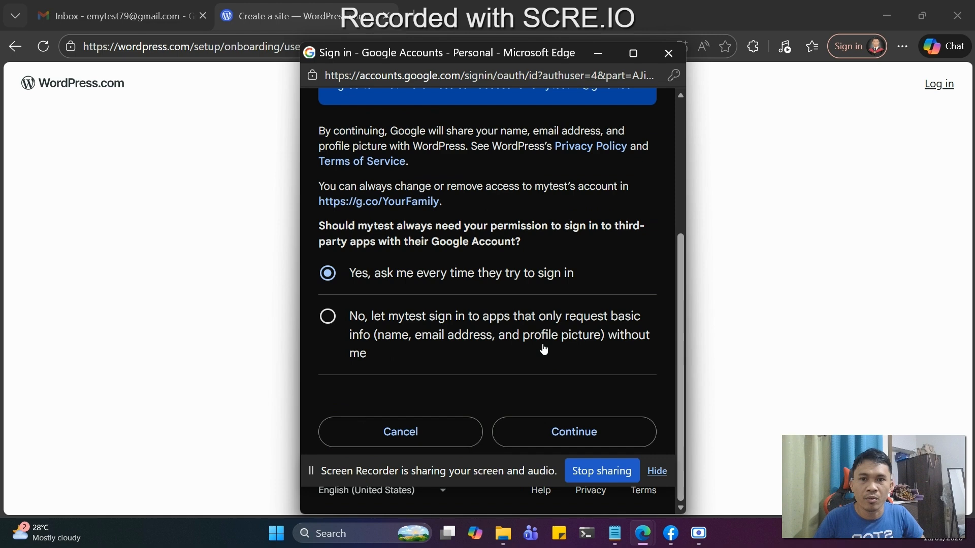
click(592, 447)
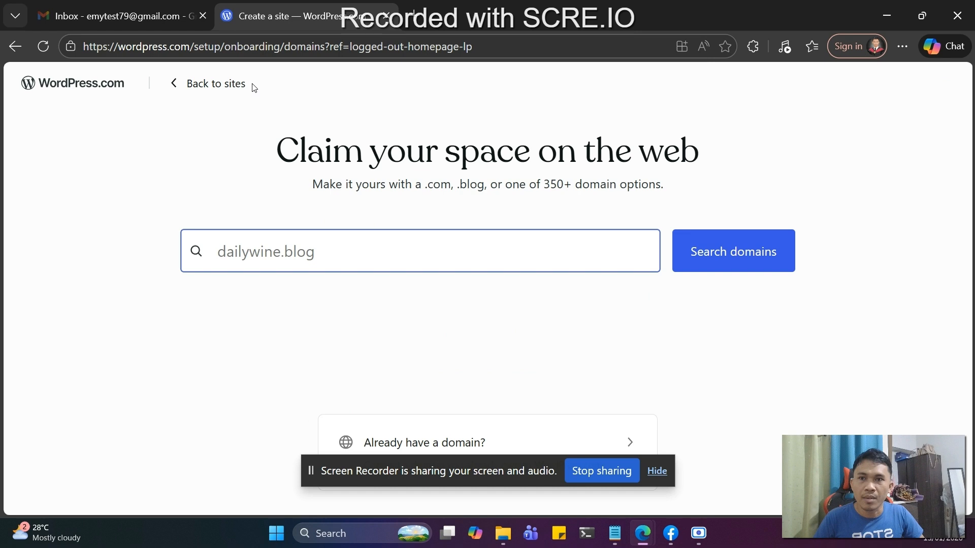
Leave the domain selection for the sites overview and complete its two-part introduction tour
click(253, 86)
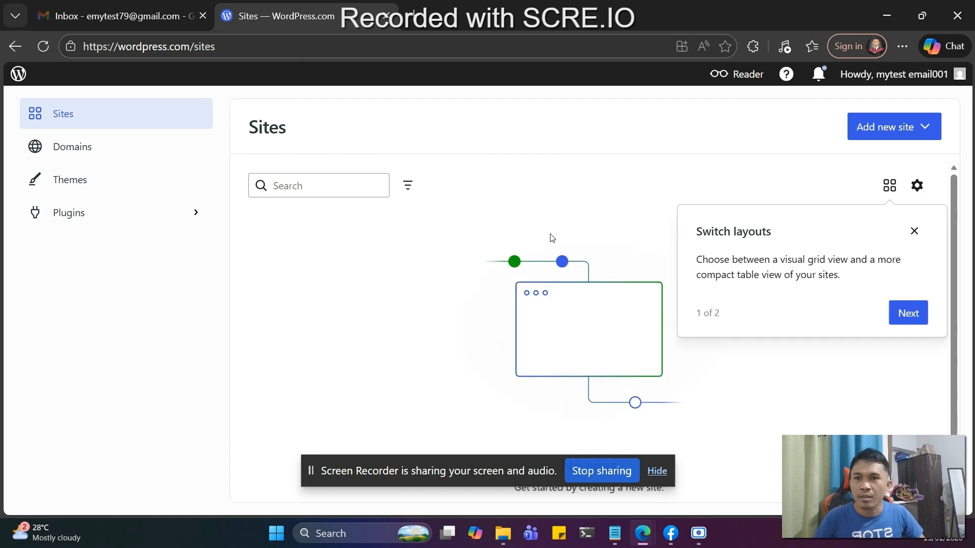
click(913, 314)
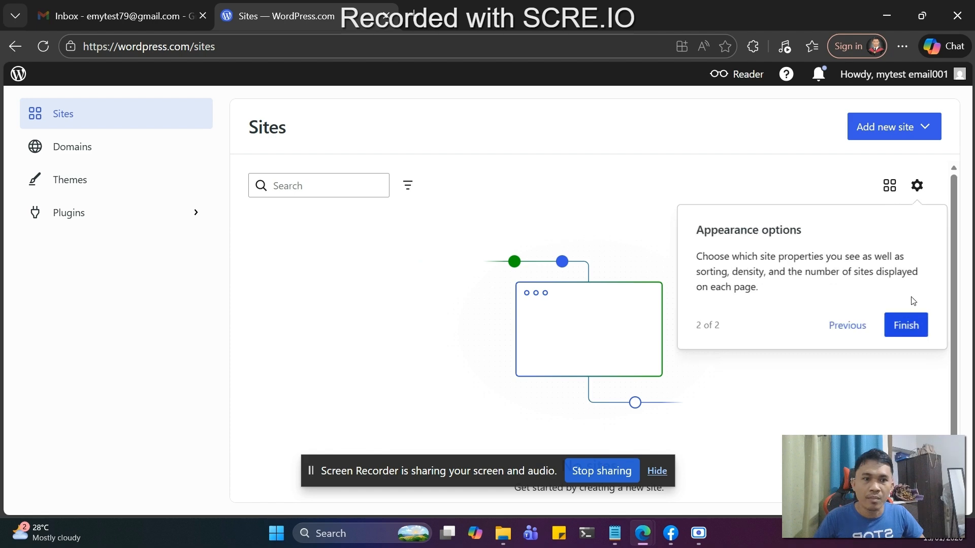
click(905, 329)
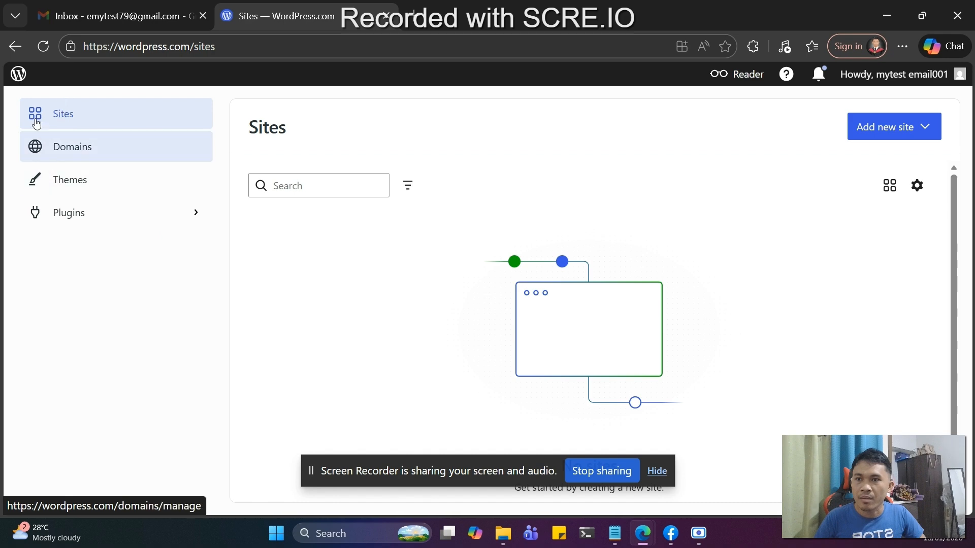
Look through the Domains, Themes and Plugins pages and return to the main navigation
click(61, 147)
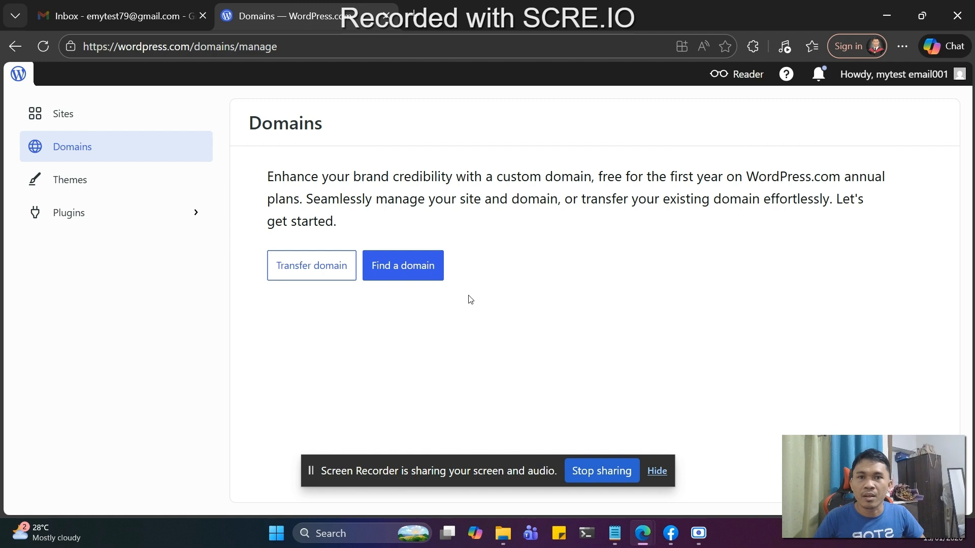
click(131, 190)
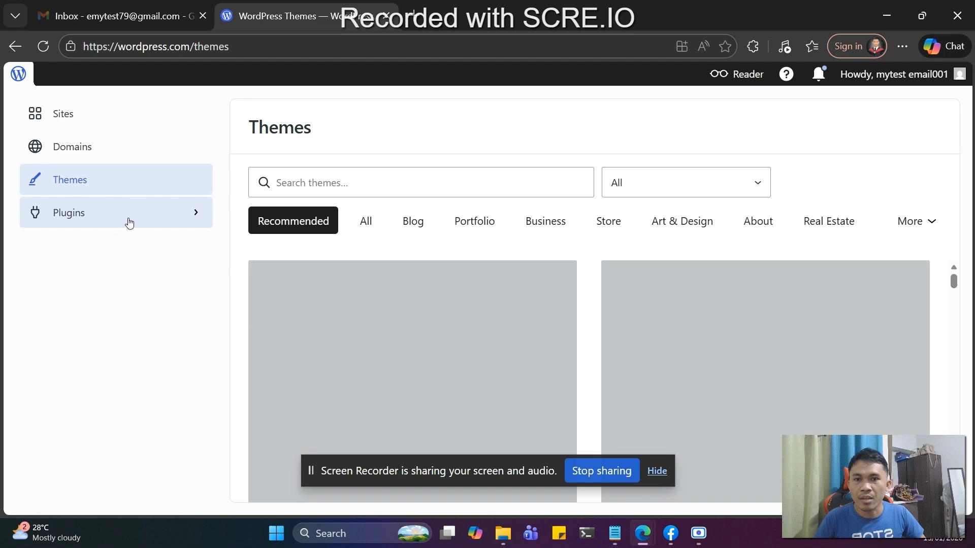
click(155, 219)
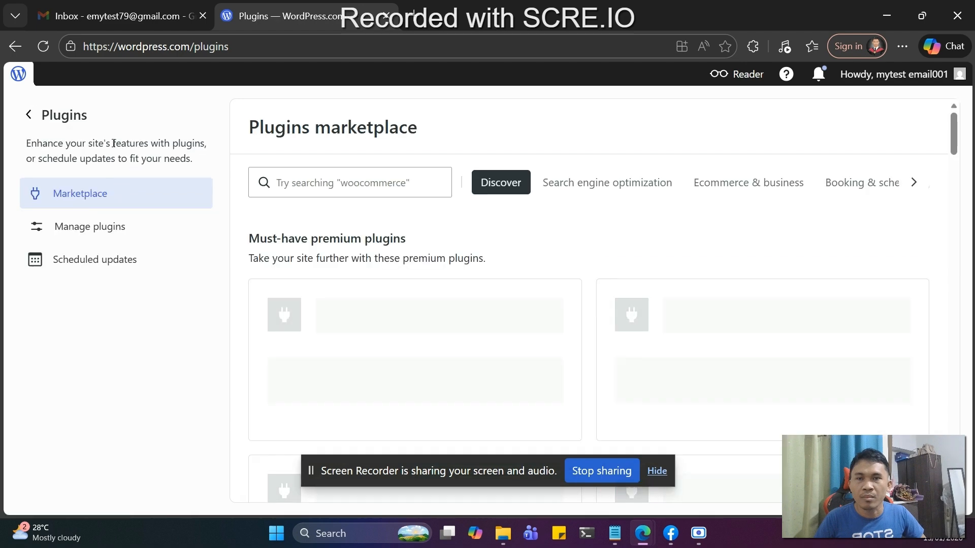
click(23, 118)
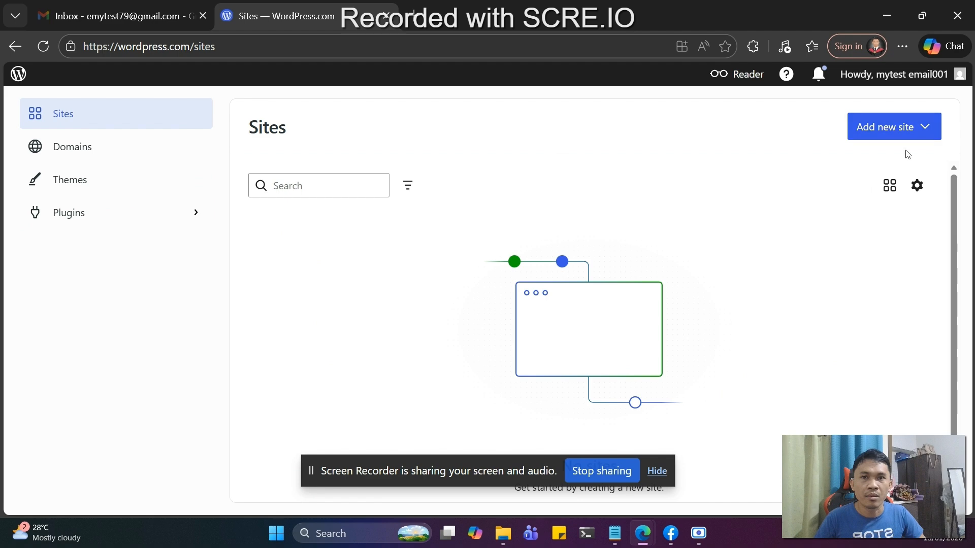
Review the options for adding a new site and the appearance settings of the sites overview
click(929, 133)
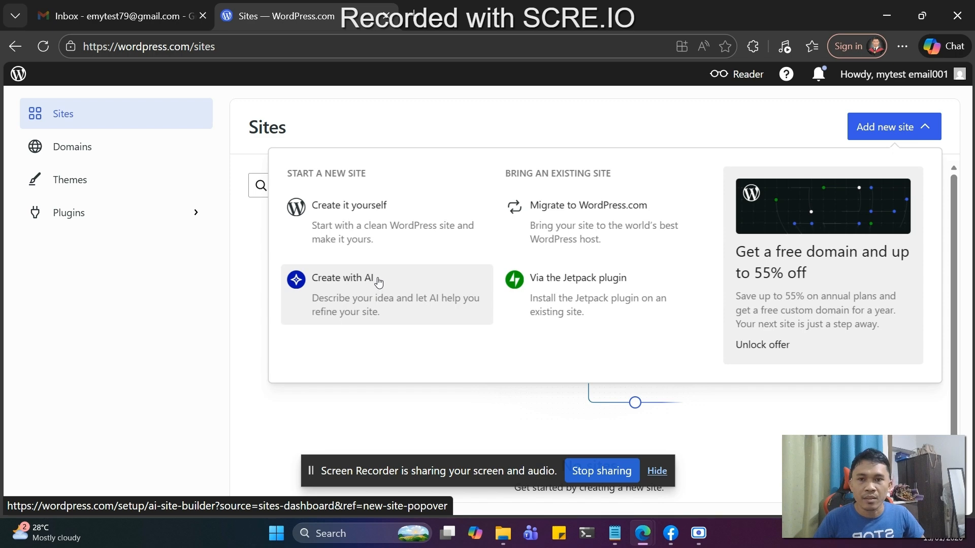
click(366, 220)
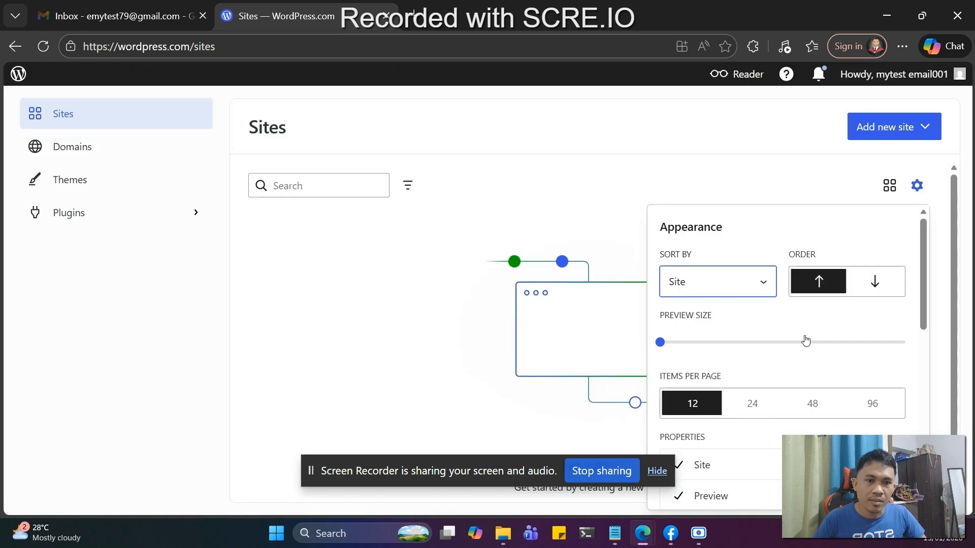
scroll(822, 366, down, 5)
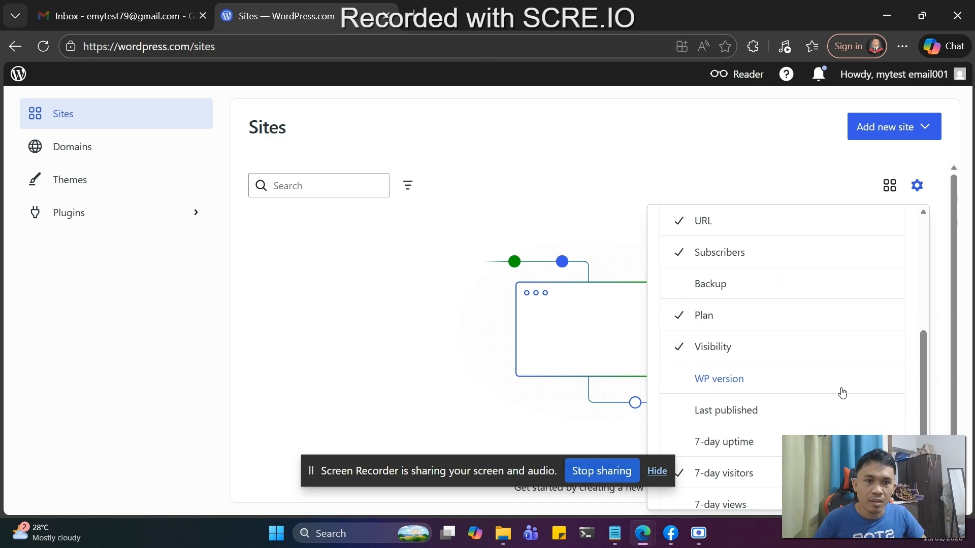
click(170, 310)
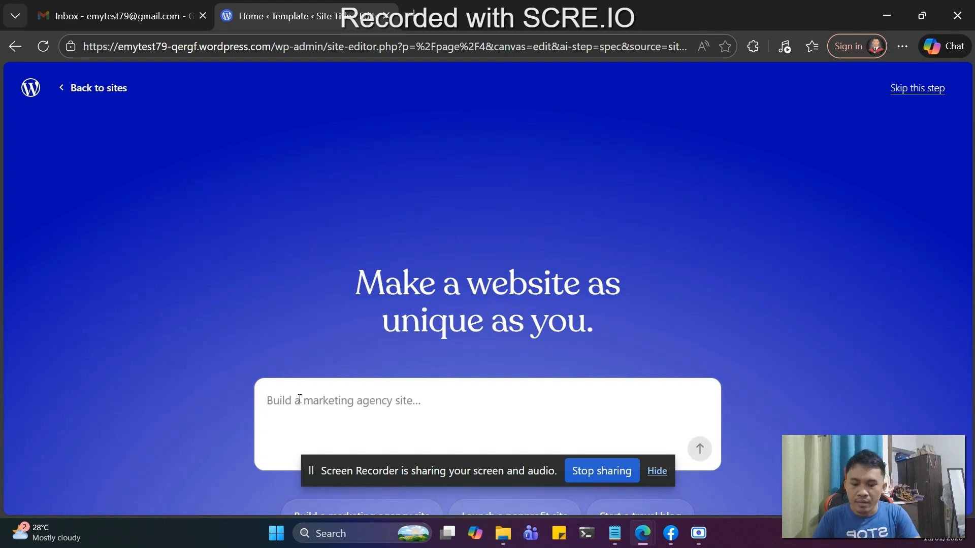
Enter the AI site builder prompt "create a company website, my company does automations"
text(create a compa)
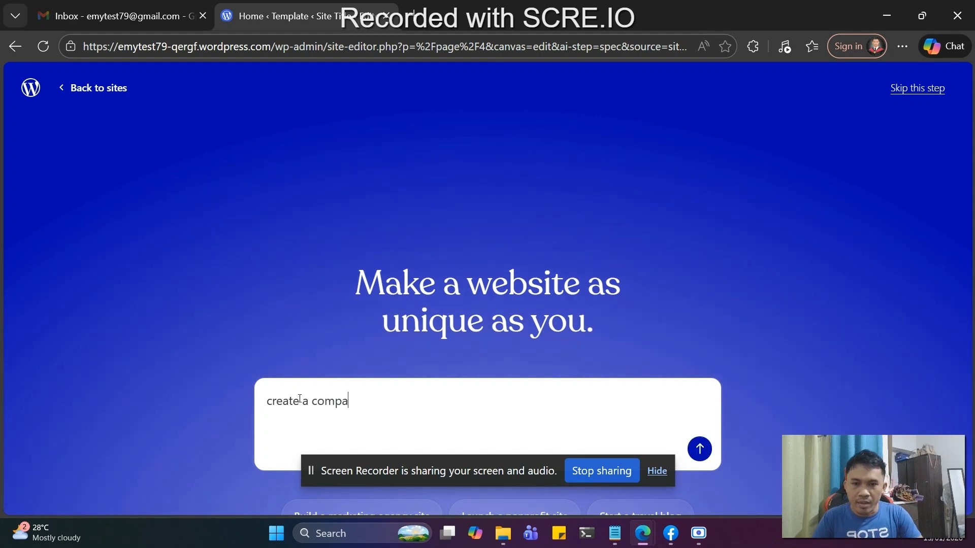
text(ny websire)
key(BackSpace)
key(BackSpace)
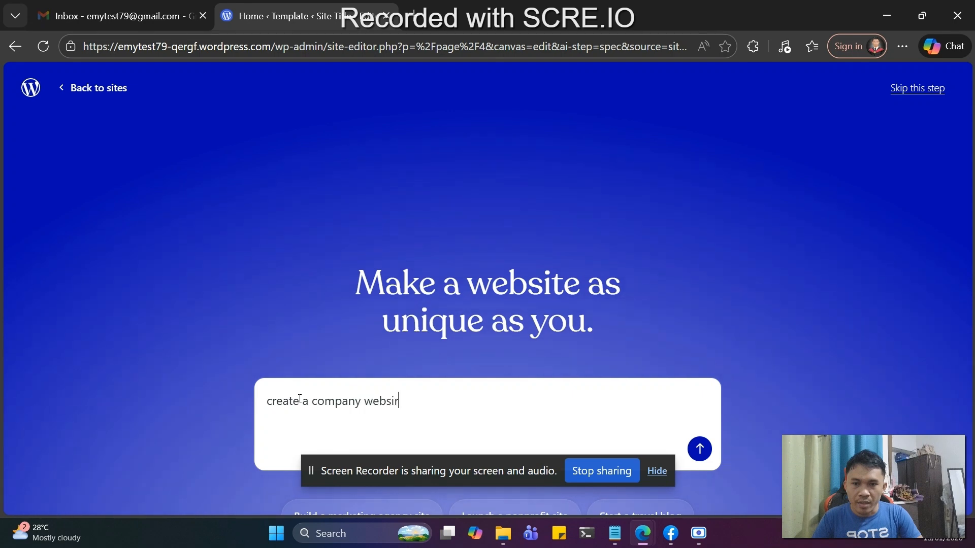
text(te)
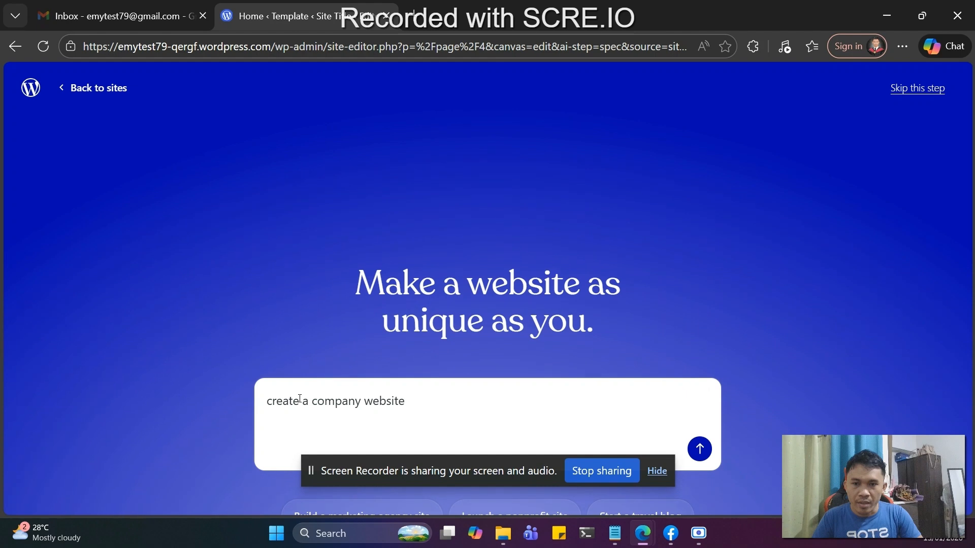
text(, my con)
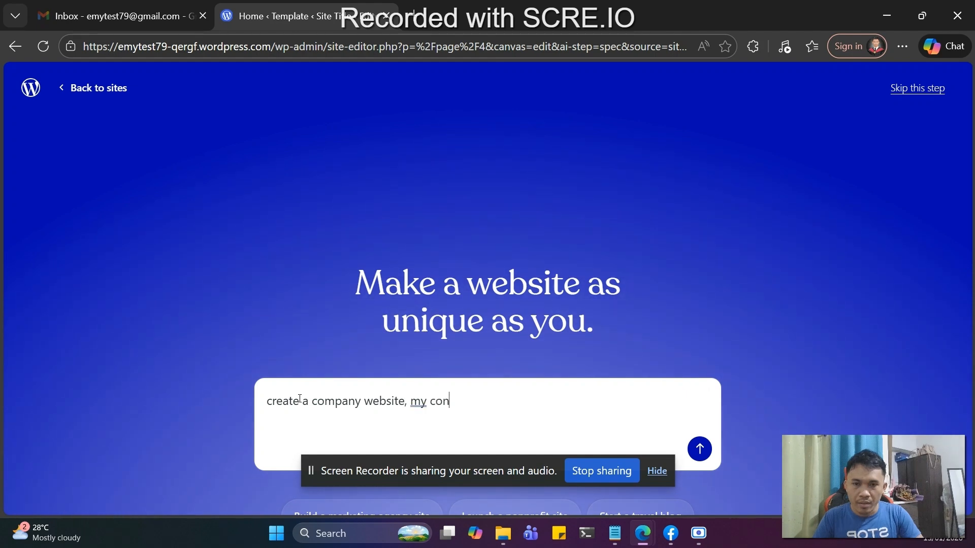
key(BackSpace)
key(BackSpace)
text(ompany does automations)
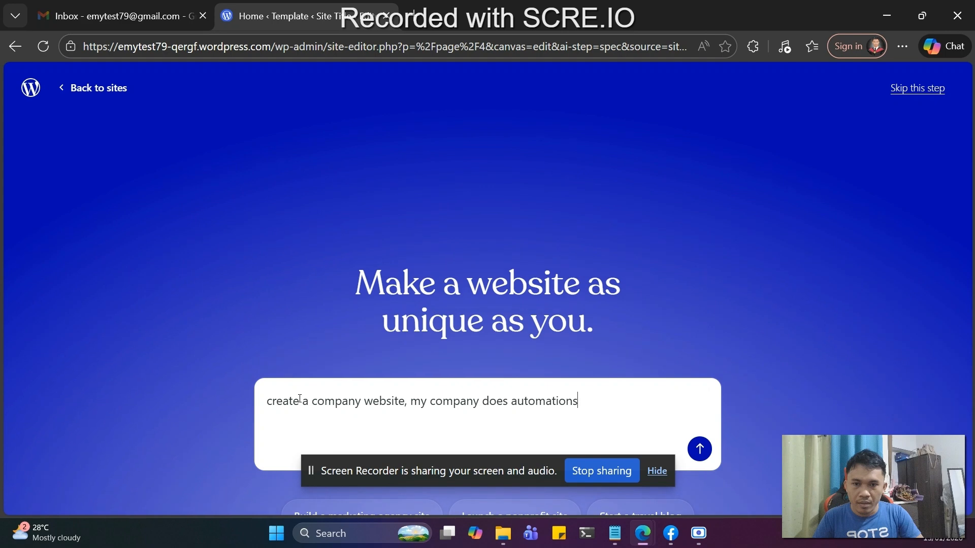
Rewrite the company's business in the website prompt from automations to selling
key(BackSpace)
key(BackSpace)
key(BackSpace)
key(BackSpace)
key(BackSpace)
key(BackSpace)
key(BackSpace)
key(BackSpace)
key(BackSpace)
key(BackSpace)
key(BackSpace)
key(BackSpace)
key(BackSpace)
key(BackSpace)
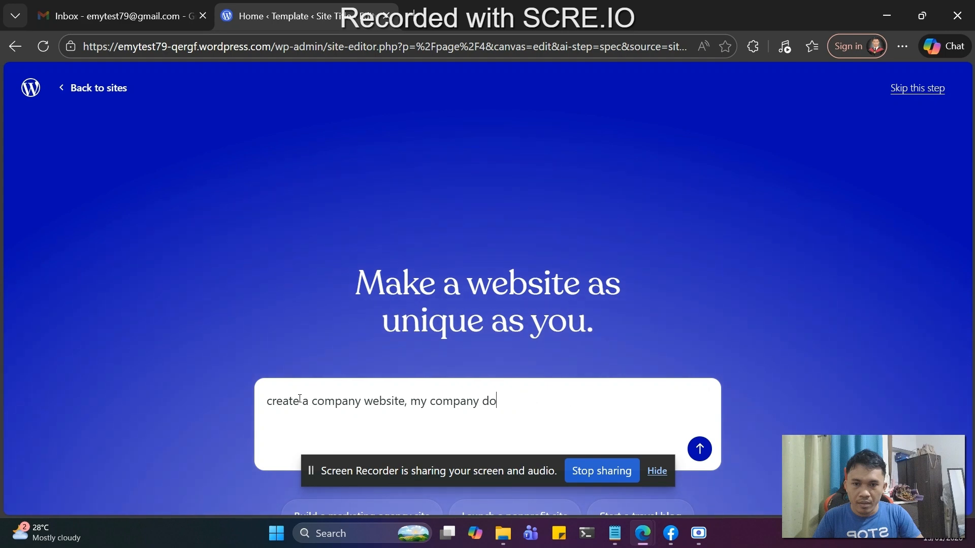
text(es selling co)
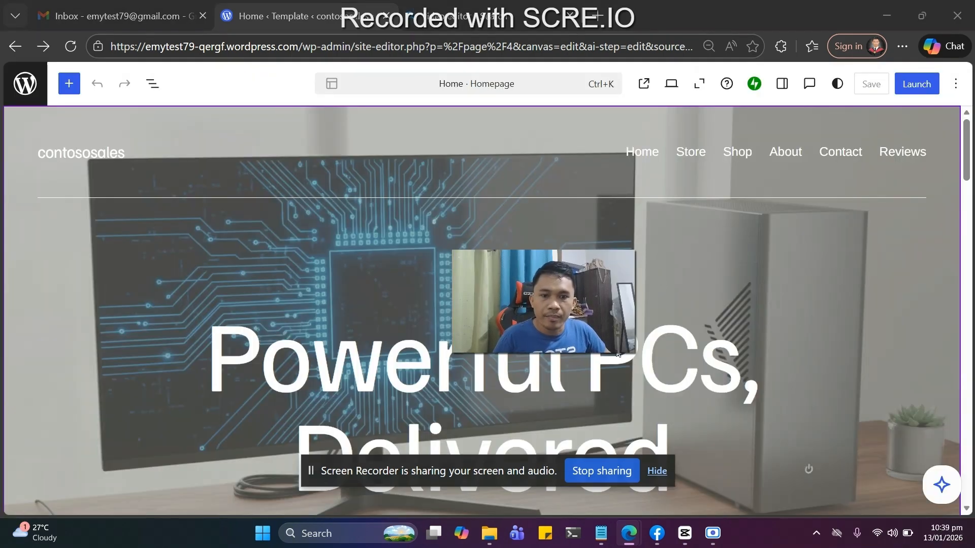
click(714, 539)
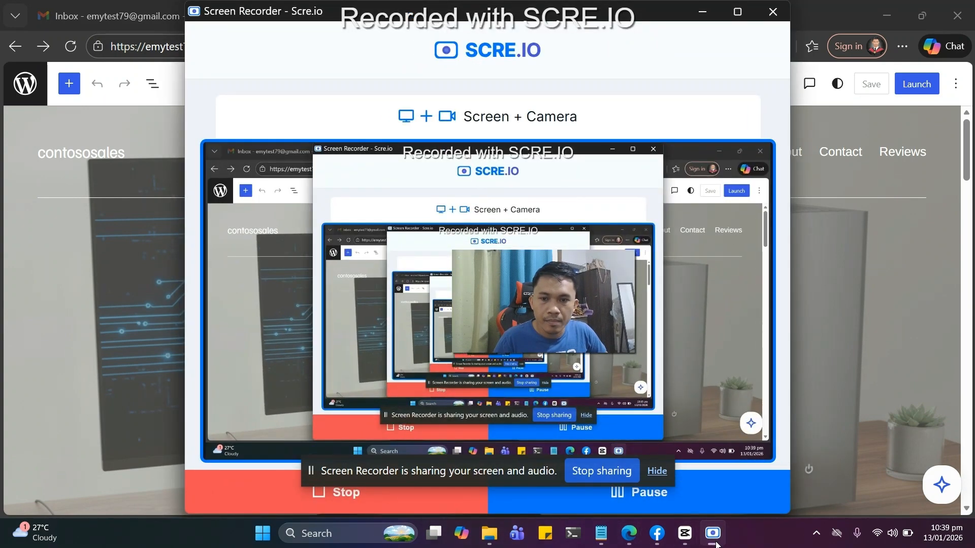
click(716, 542)
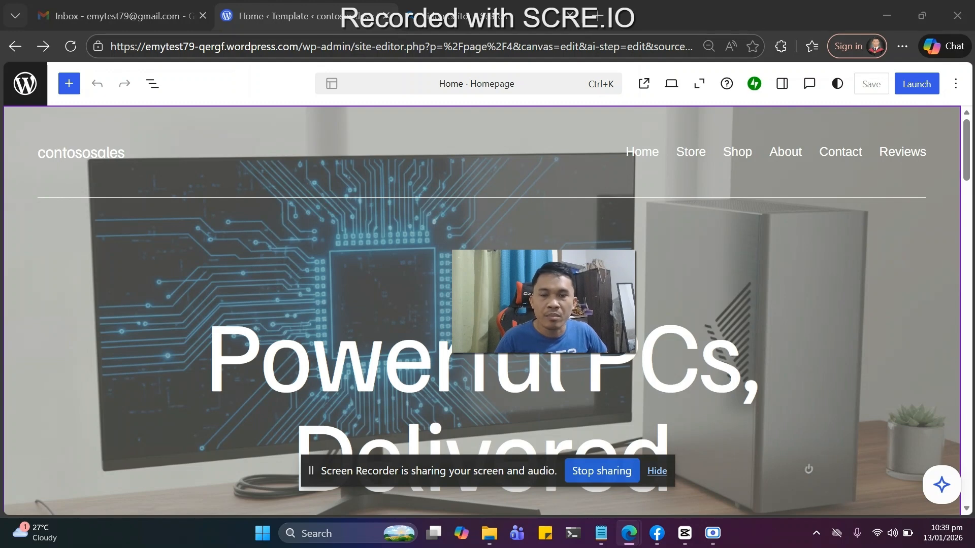
Review the generated contososales homepage from the hero banner through the computer deals and About section to the reviews and footer
key(ctrl+minus)
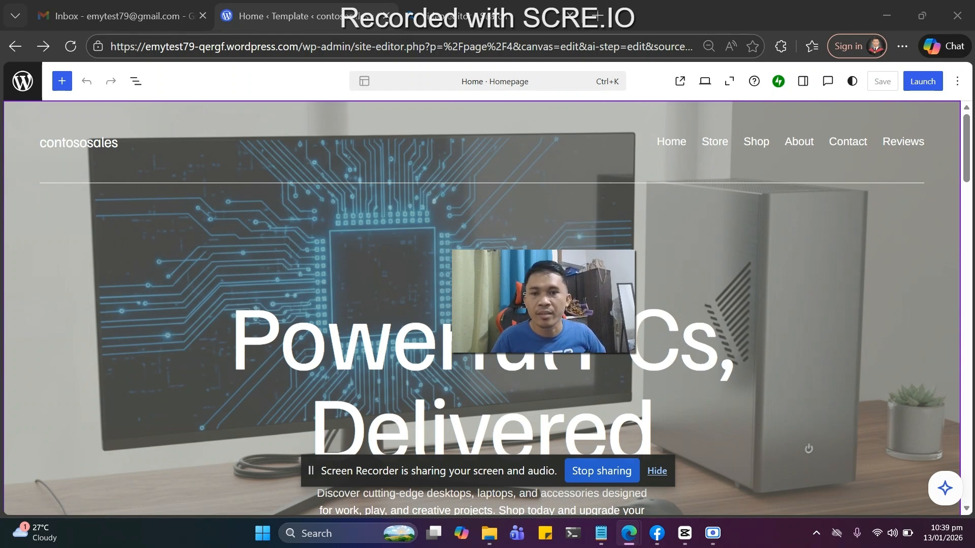
scroll(481, 308, down, 10)
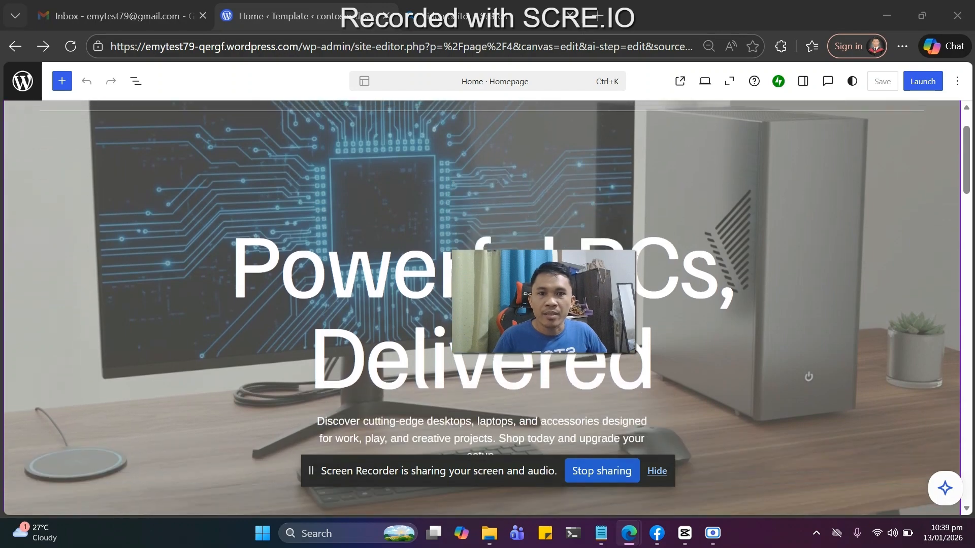
scroll(482, 309, down, 5)
scroll(481, 309, up, 12)
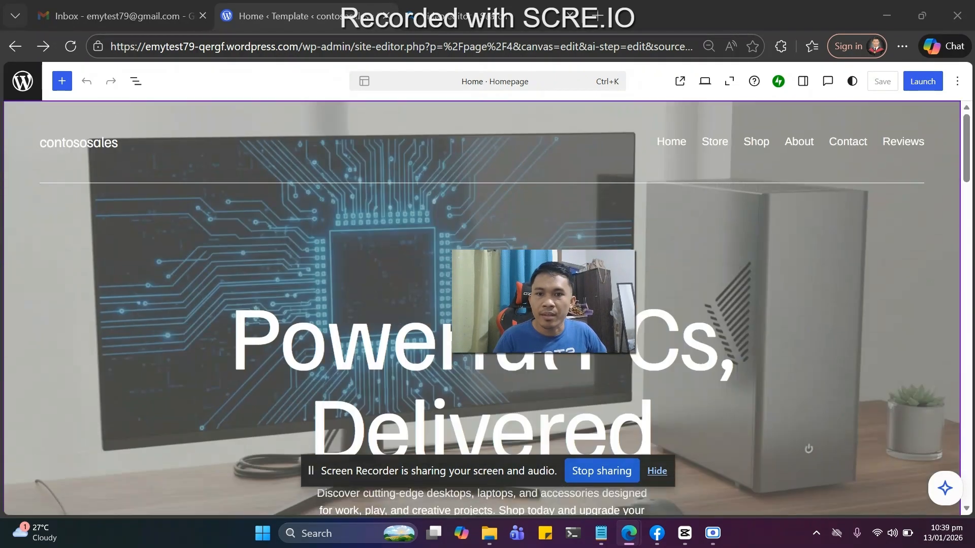
scroll(482, 308, down, 7)
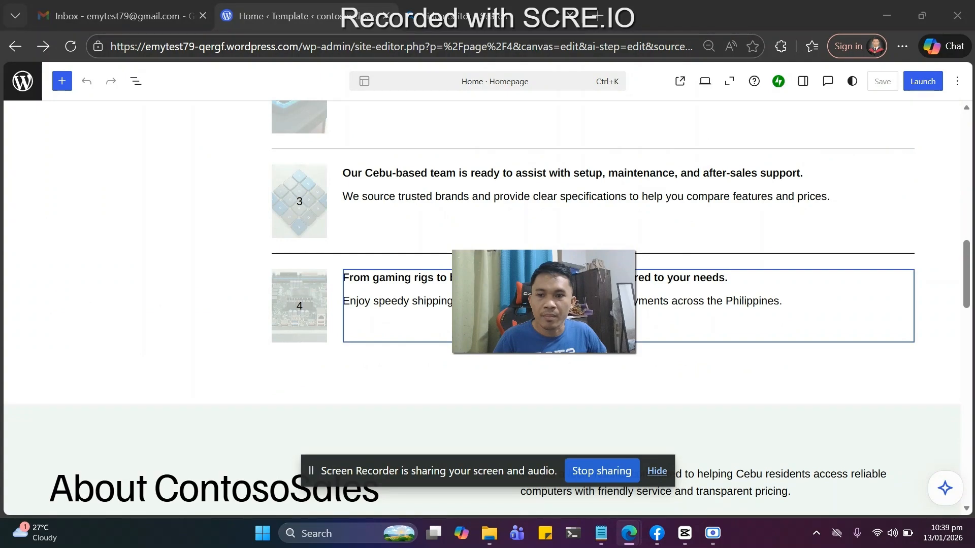
scroll(488, 305, up, 15)
scroll(487, 305, down, 8)
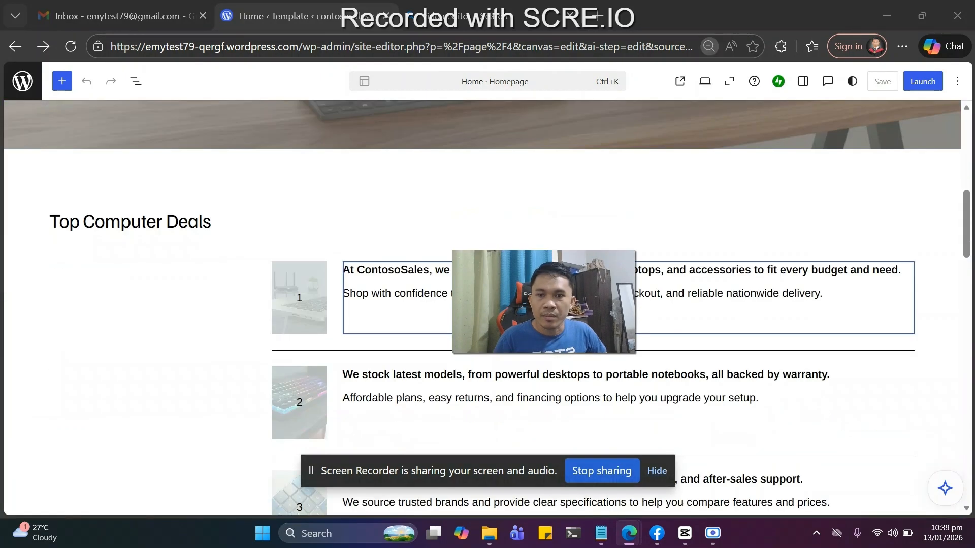
key(ctrl+minus)
scroll(654, 335, down, 15)
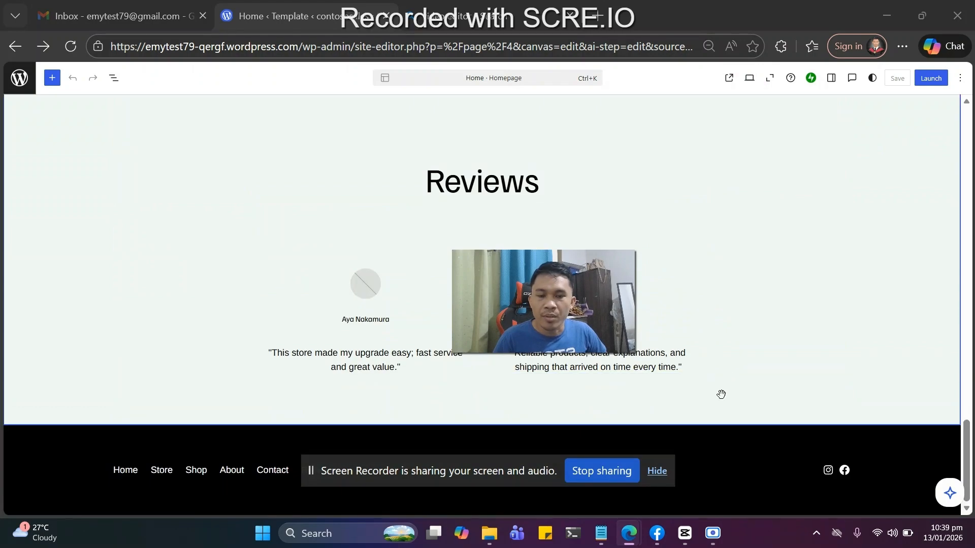
scroll(723, 396, up, 5)
scroll(724, 395, up, 10)
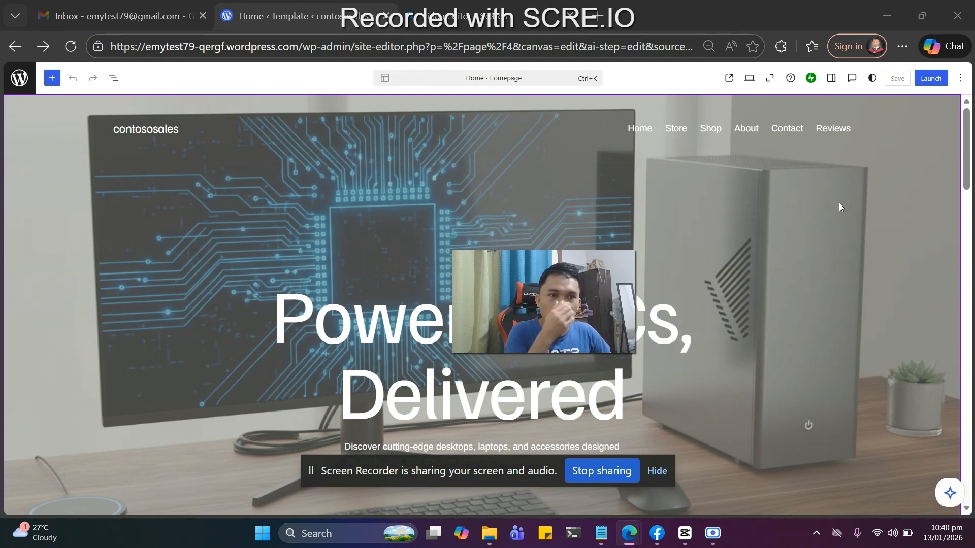
Start launching the contososales site and proceed to the choice of a plan
click(935, 83)
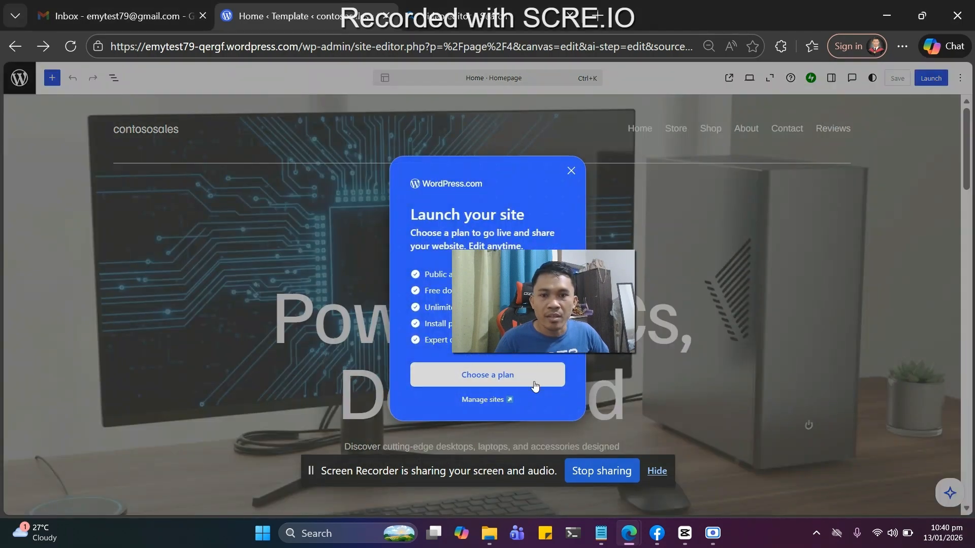
click(498, 380)
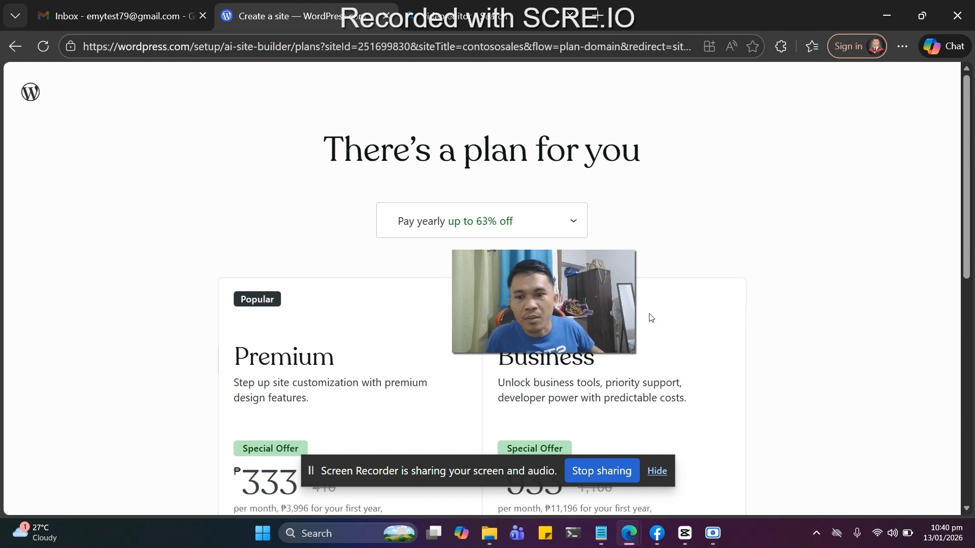
Compare the yearly pricing, storage and included features of the Premium and Business plans
scroll(405, 363, down, 3)
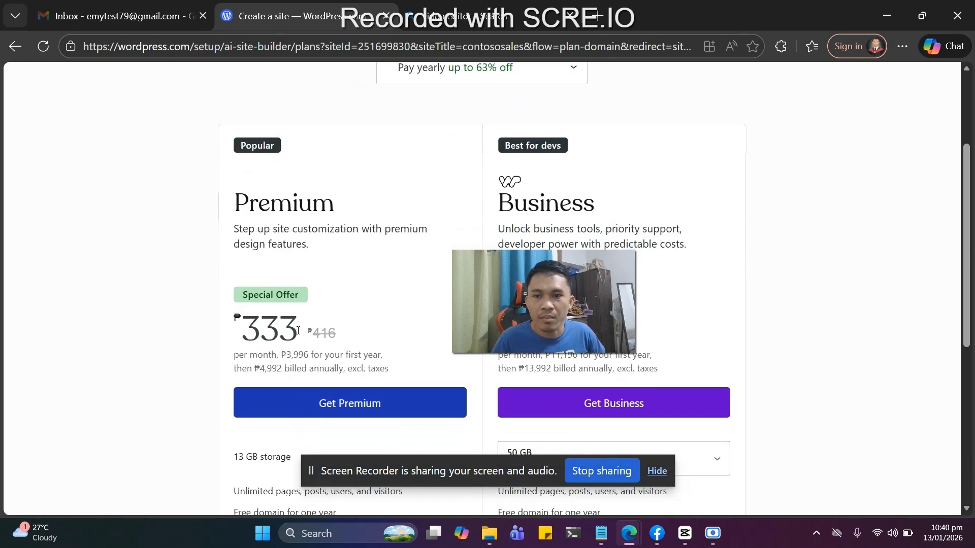
drag(297, 330, 240, 329)
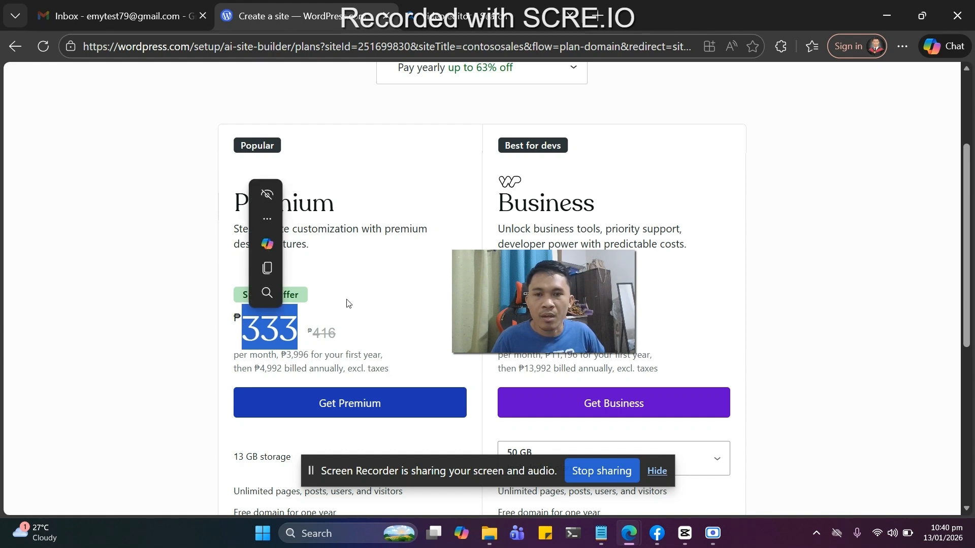
scroll(370, 324, down, 2)
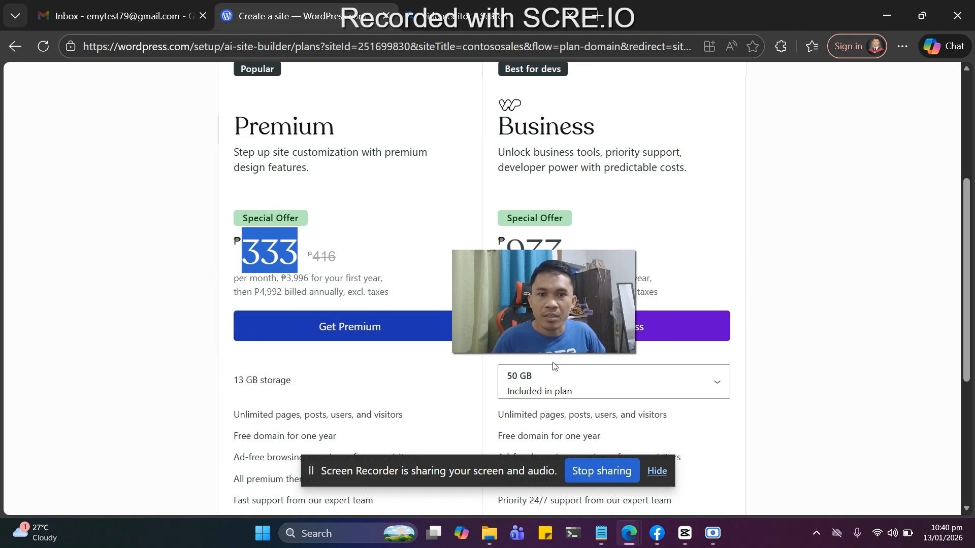
scroll(553, 366, up, 2)
scroll(556, 367, up, 2)
scroll(555, 366, up, 2)
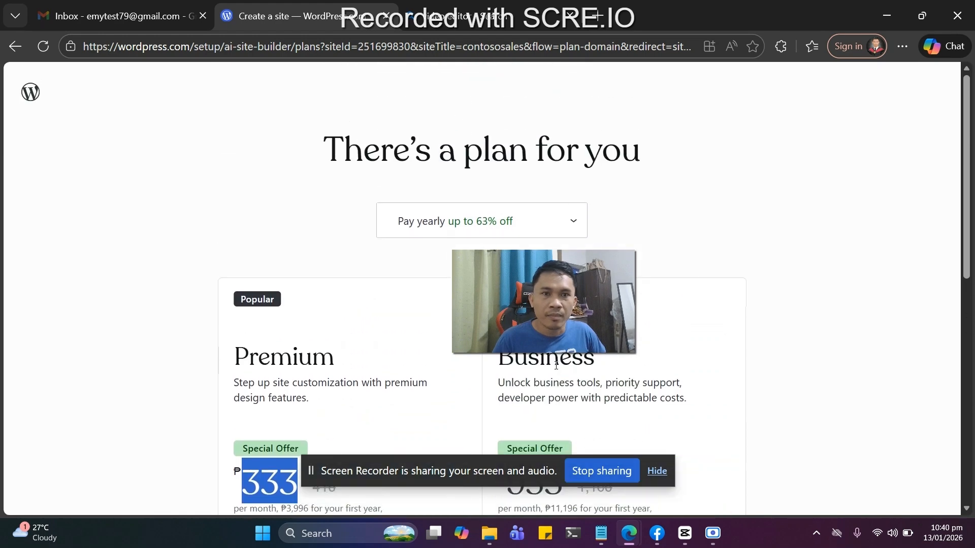
scroll(556, 363, down, 4)
scroll(604, 360, up, 4)
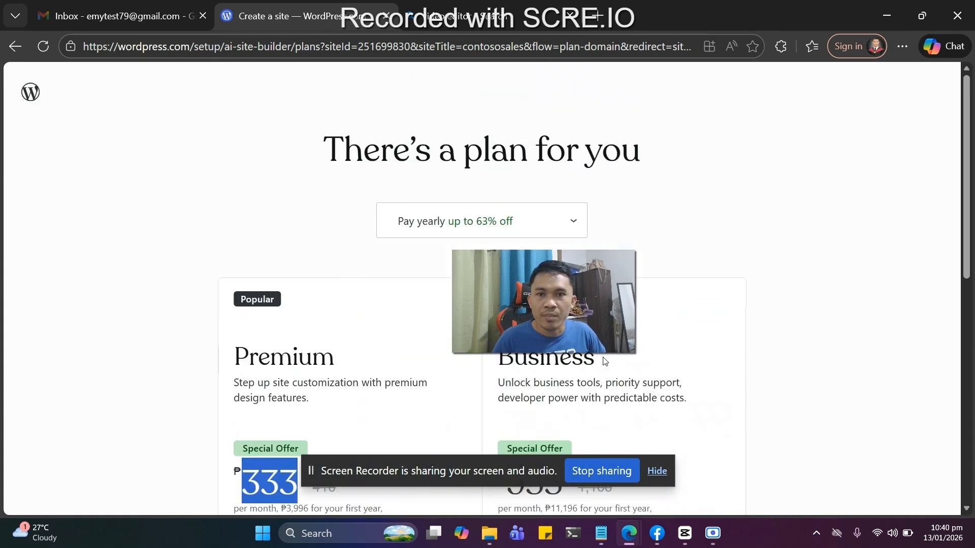